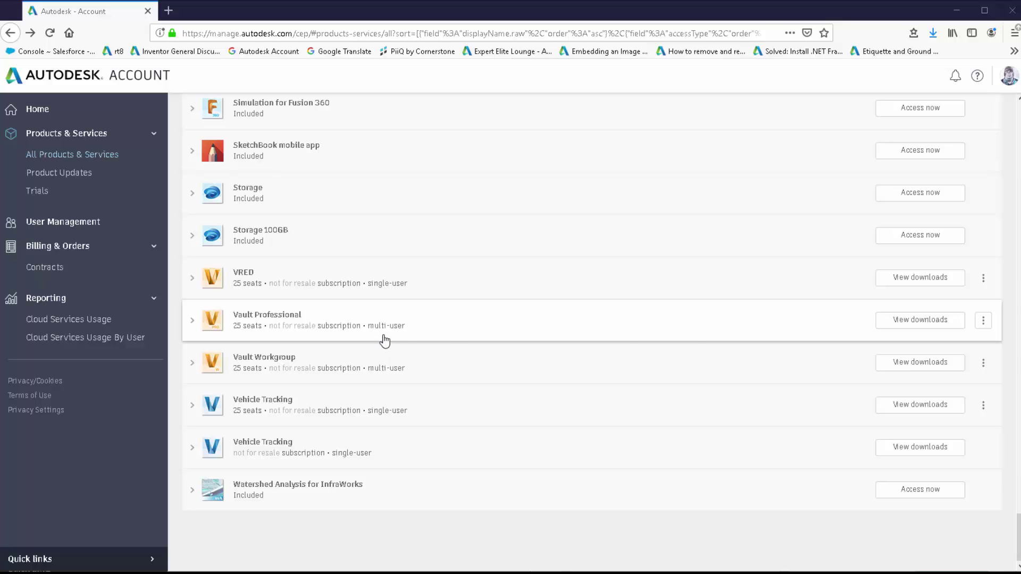
# Start generating a network license file for Vault Professional 2020 using the Single Server model.
pyautogui.click(983, 322)
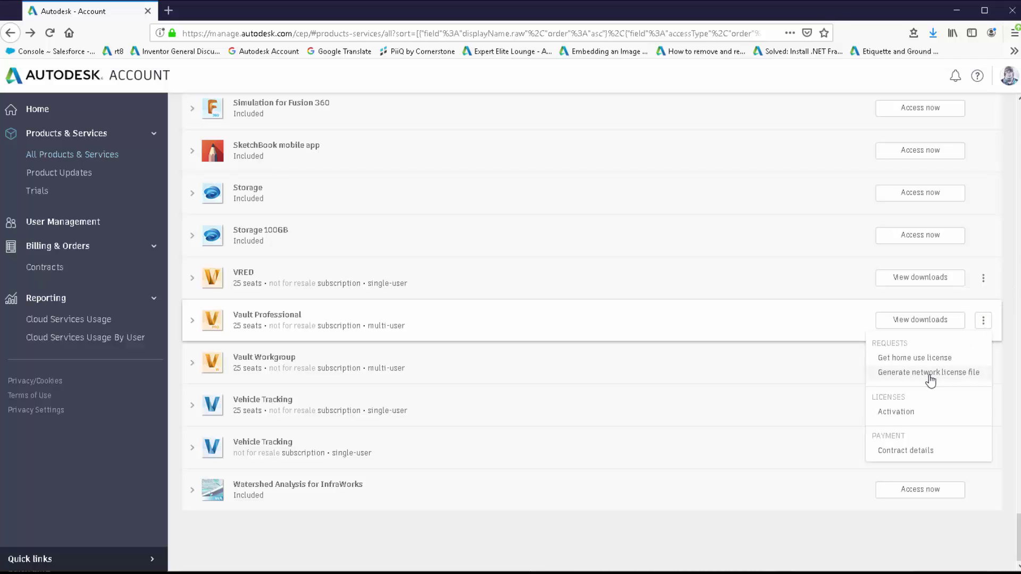
pyautogui.click(456, 329)
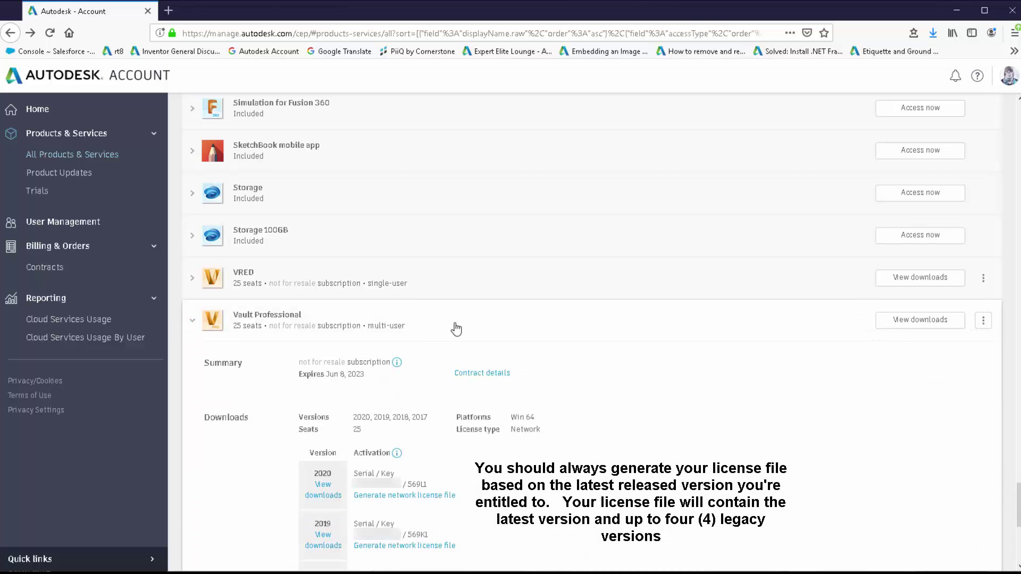
pyautogui.click(429, 496)
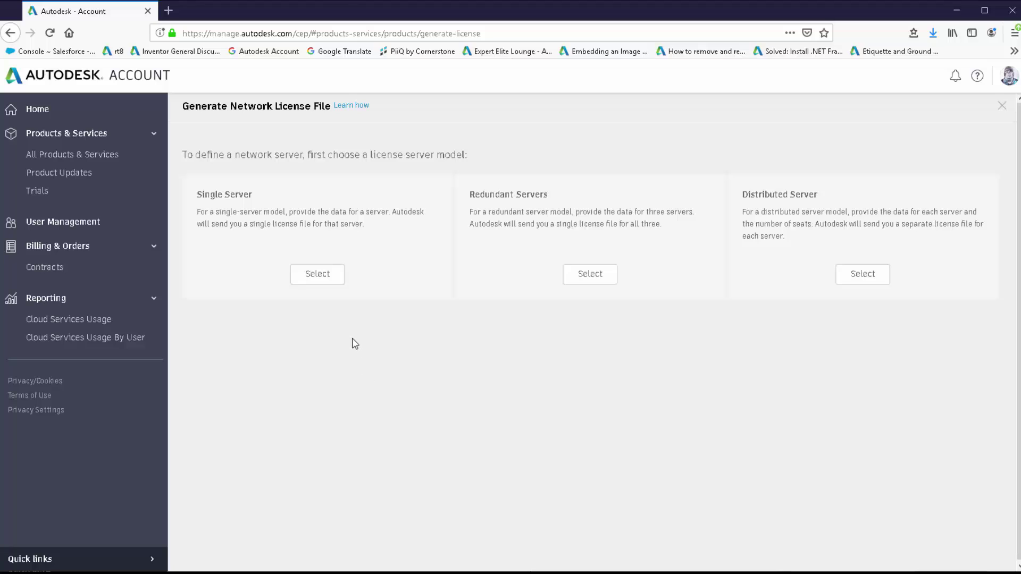
pyautogui.click(321, 279)
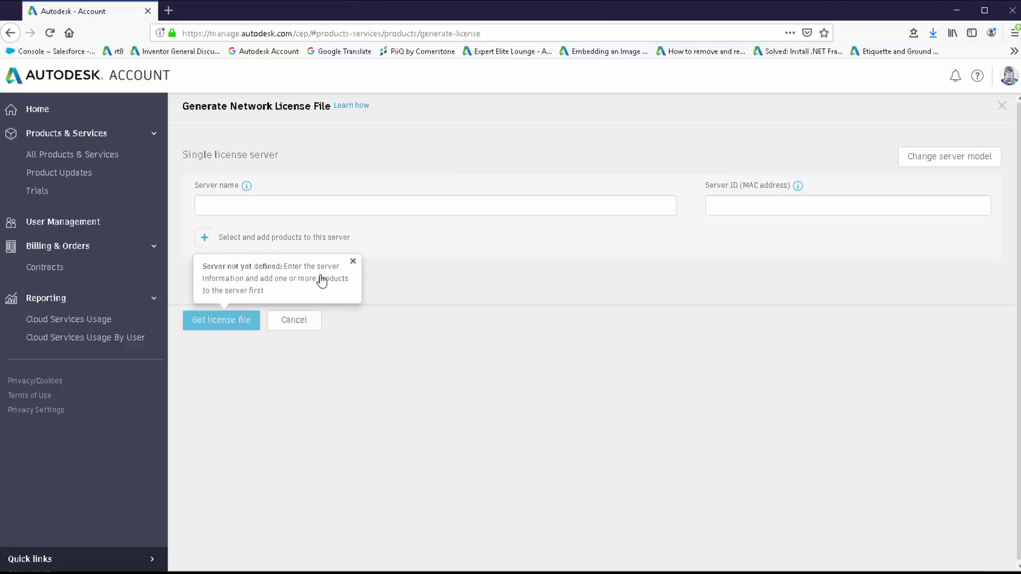
# Define the single license server with name SynergisEDS and server ID 00FF94ACDABC.
pyautogui.click(230, 208)
pyautogui.write('SynergisEDS')
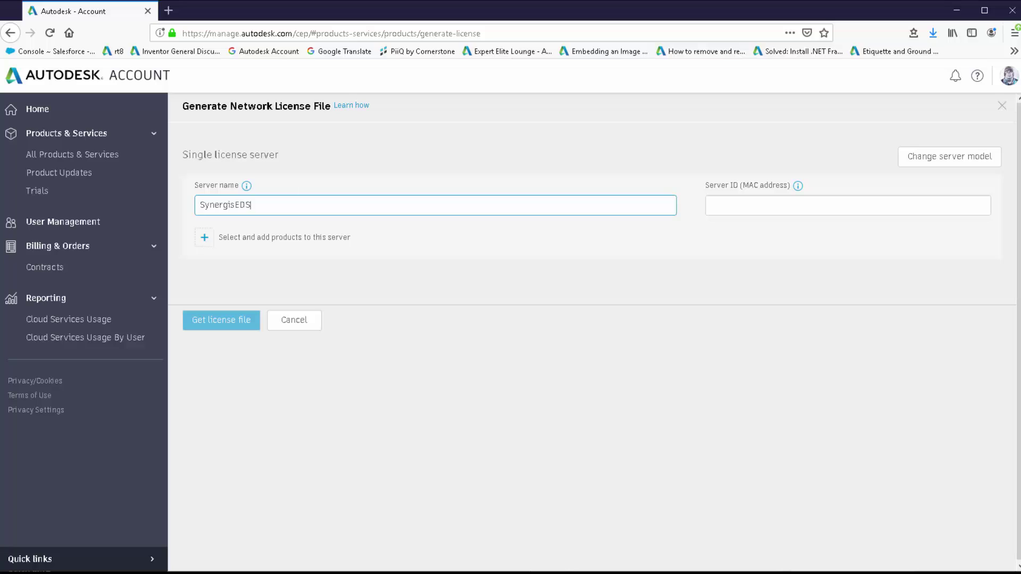
pyautogui.hotkey('alt', 'Tab')
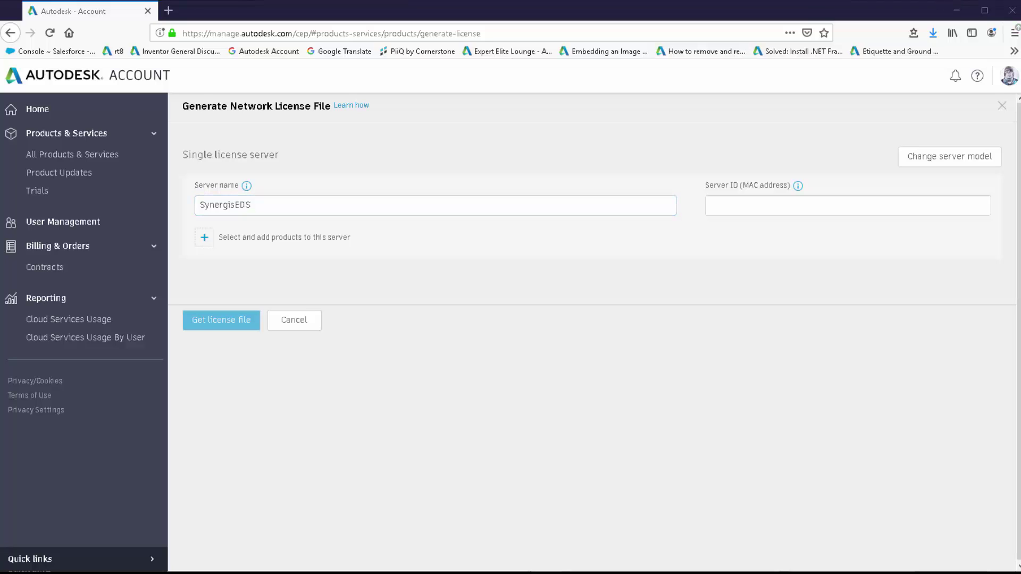
pyautogui.click(720, 204)
pyautogui.write('00FF94ACDABC')
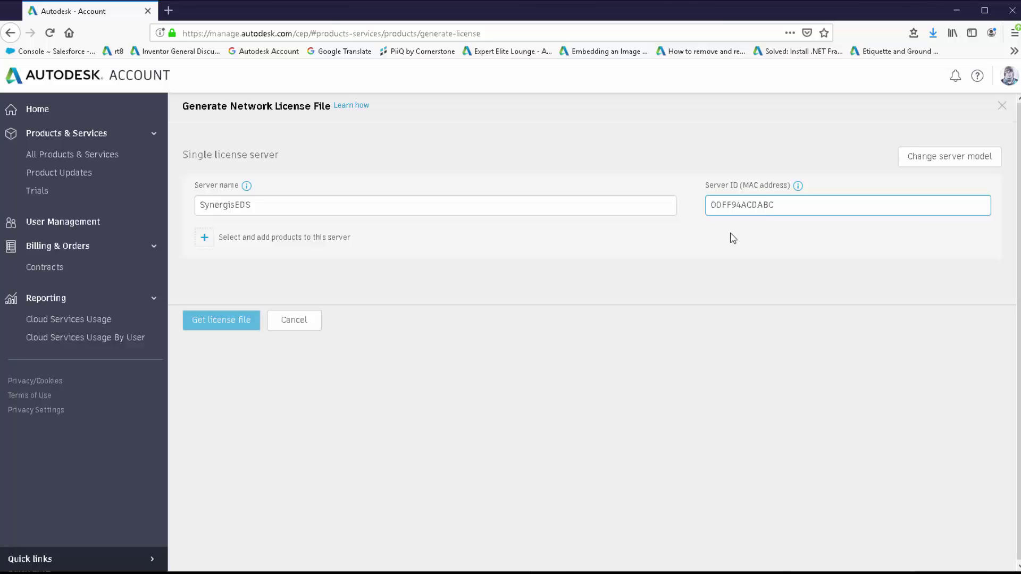
# Add Moldflow Adviser Ultimate 2019, Moldflow Insight Ultimate 2019, Vault Professional 2020 and Vault Workgroup 2020 to the server and request the license file.
pyautogui.click(205, 243)
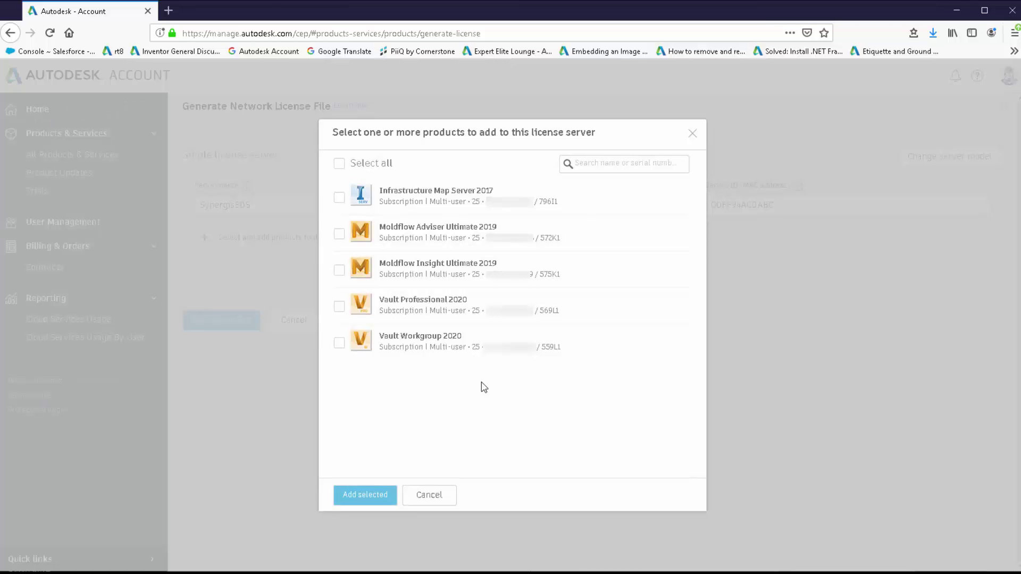
pyautogui.click(340, 342)
pyautogui.click(340, 307)
pyautogui.click(340, 271)
pyautogui.click(342, 236)
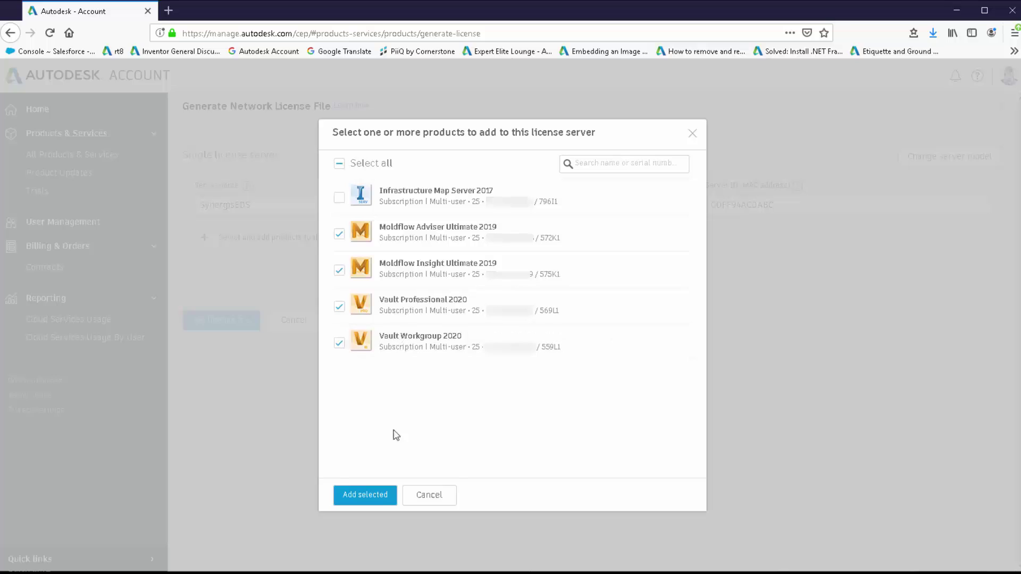
pyautogui.click(374, 499)
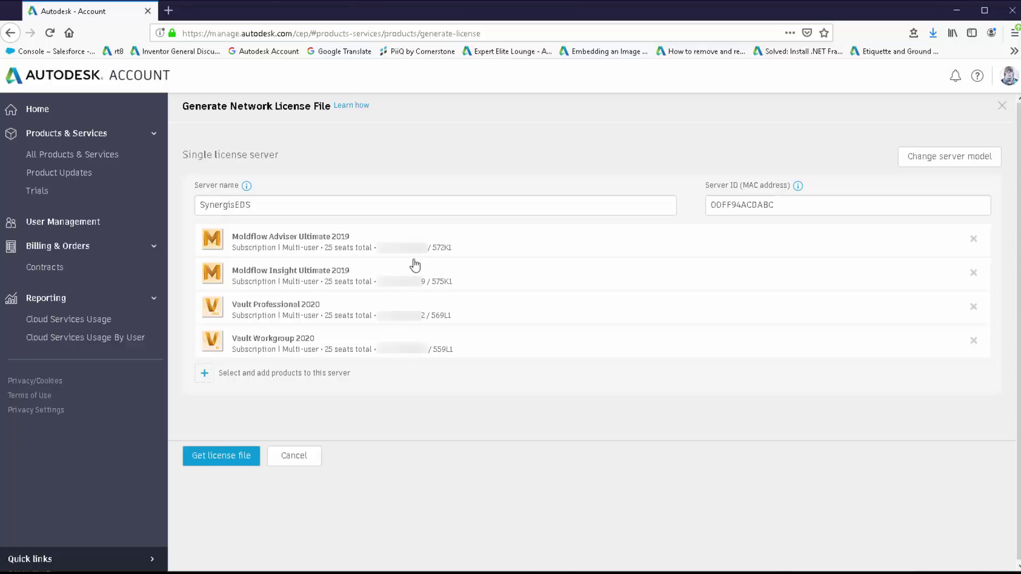
pyautogui.moveTo(236, 463)
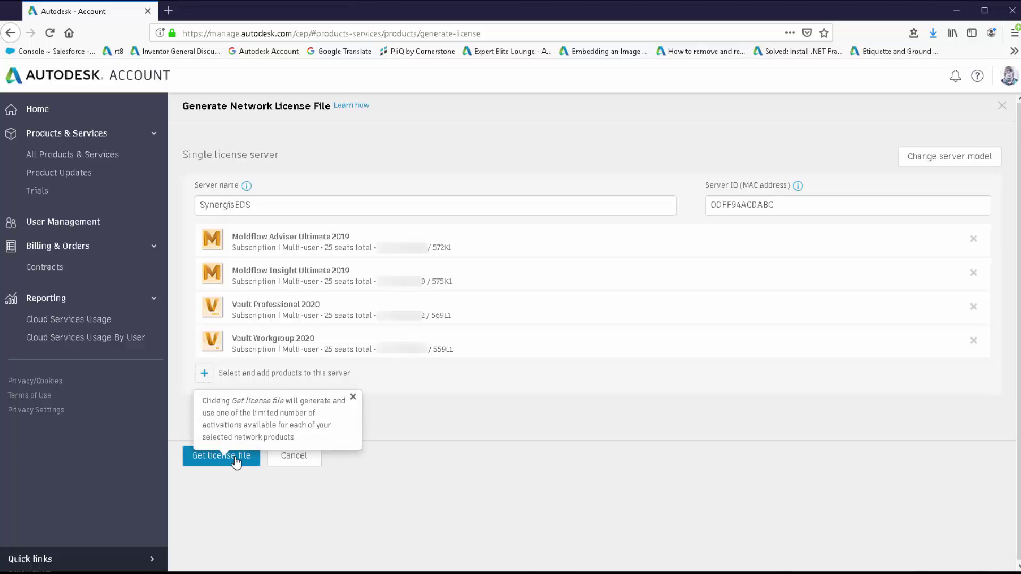
pyautogui.click(236, 460)
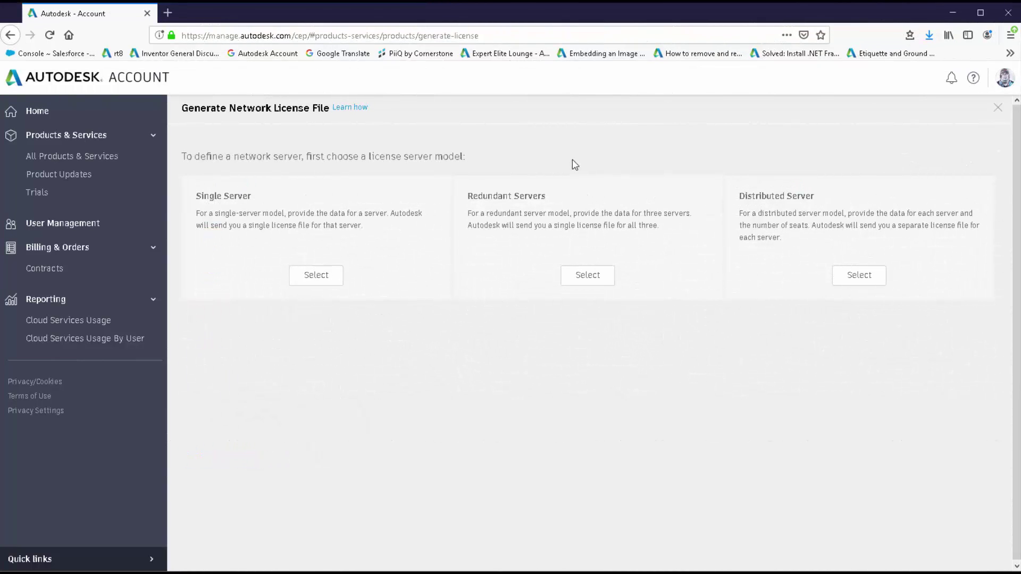
# Choose the Redundant Servers model and define the primary server as SynergisEDS1 with server ID 00FF94ACDABC.
pyautogui.click(574, 279)
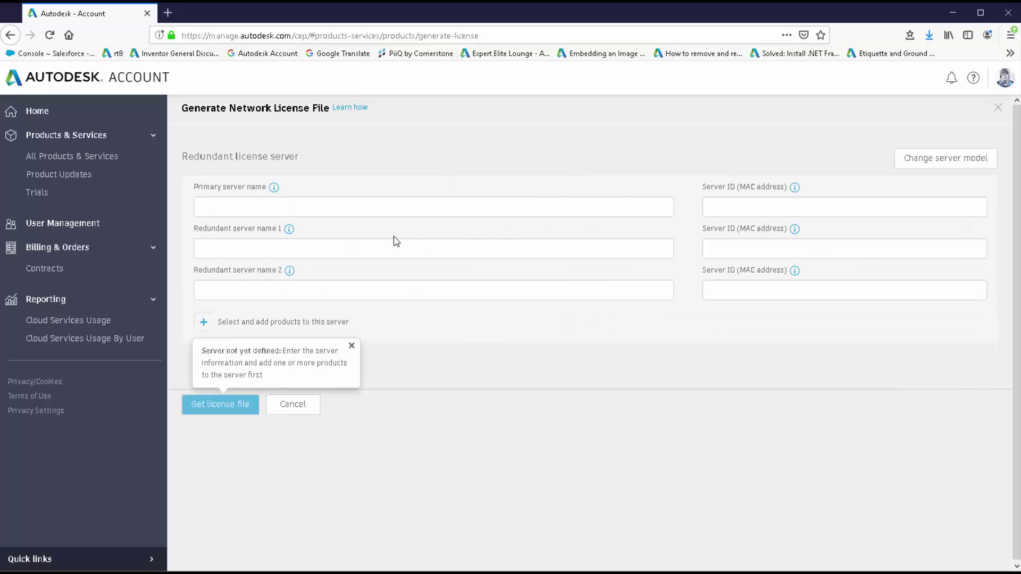
pyautogui.click(225, 211)
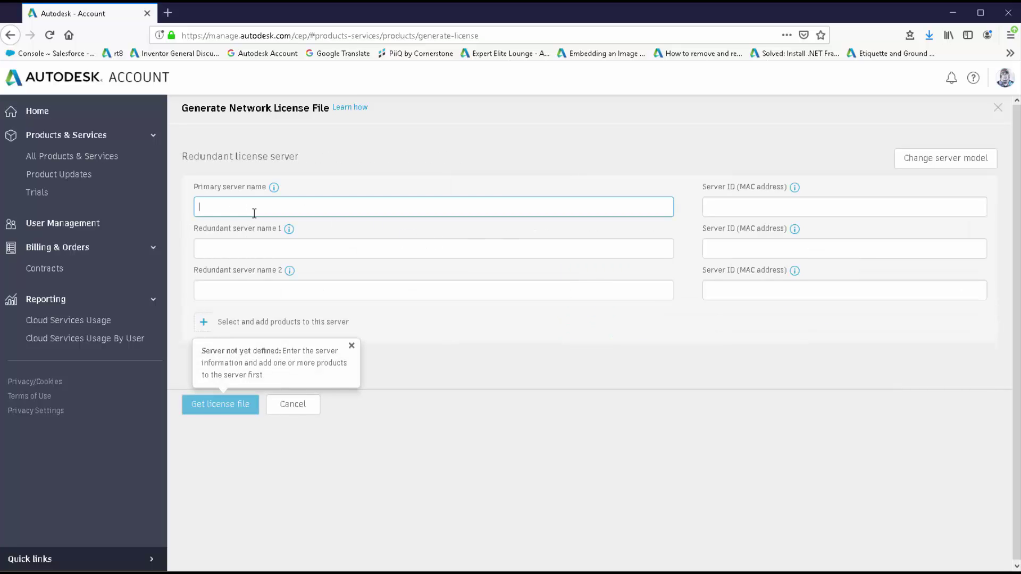
pyautogui.write('SynergisEDS1')
pyautogui.hotkey('alt', 'Tab')
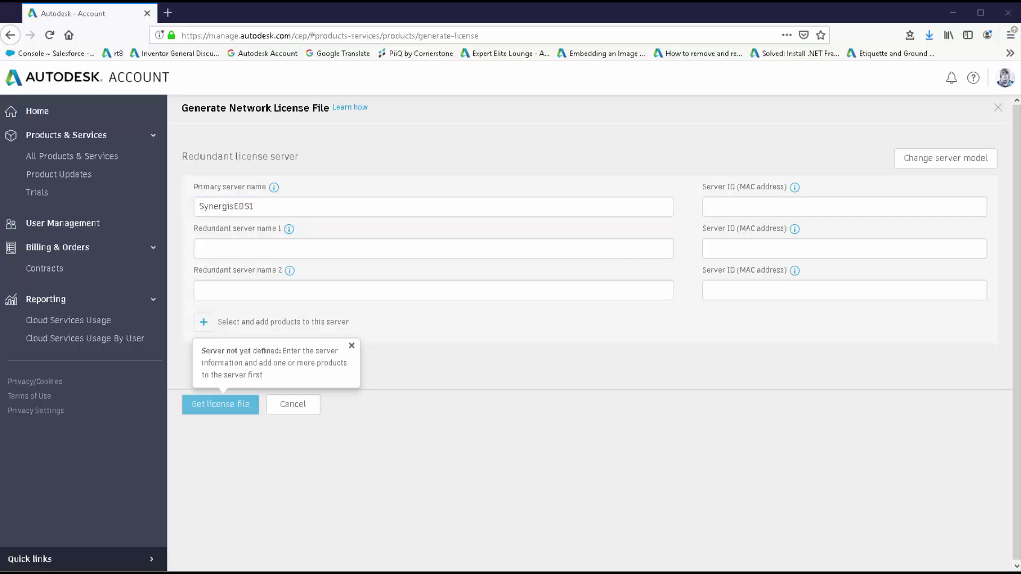
pyautogui.click(709, 206)
pyautogui.write('00FF94ACDABC')
# Define redundant server 1 with name SynergisED2 and server ID 00FF94ACDABD.
pyautogui.click(262, 257)
pyautogui.write('SynergisED2')
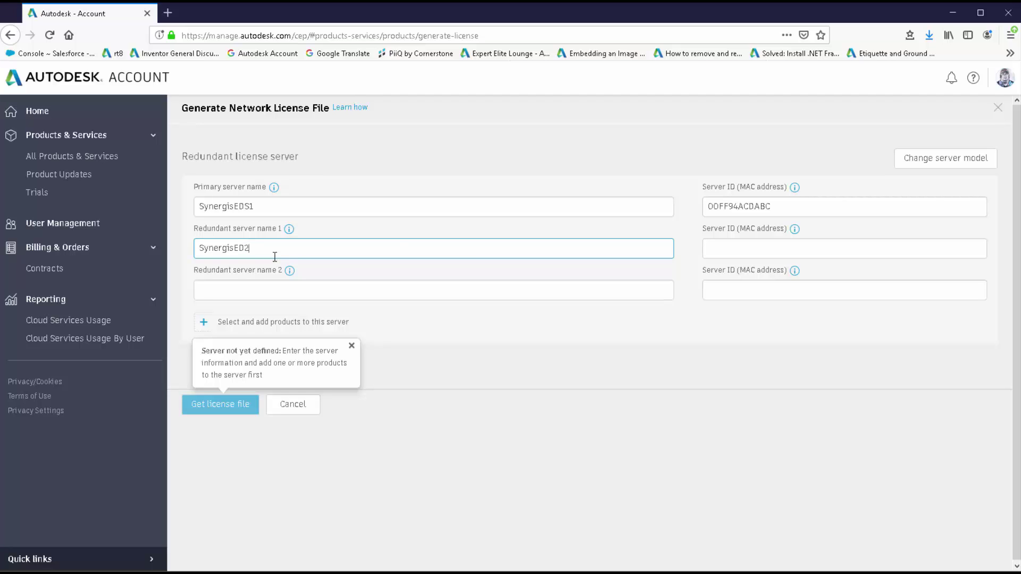
pyautogui.click(716, 250)
pyautogui.hotkey('alt', 'Tab')
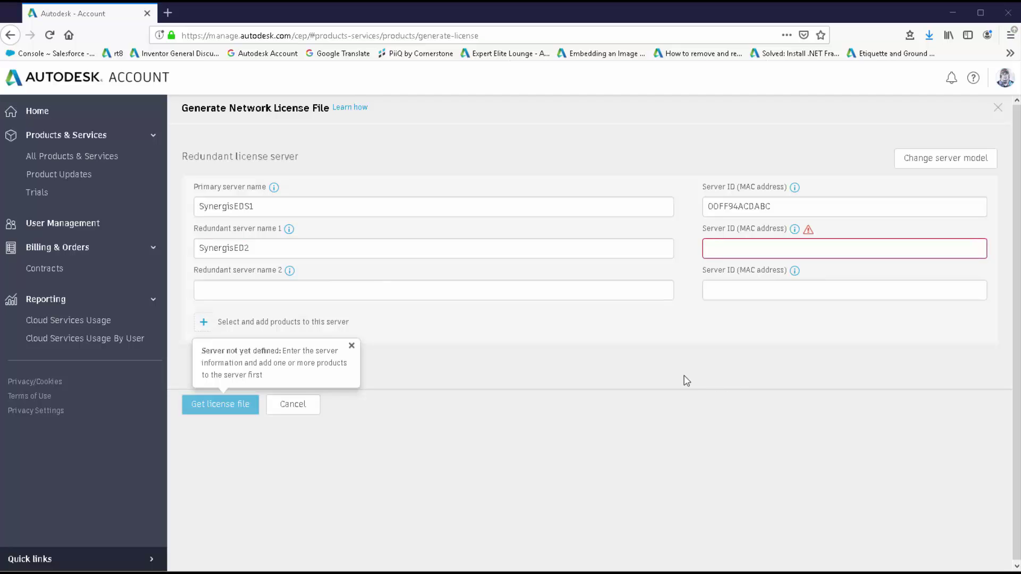
pyautogui.click(712, 248)
pyautogui.write('00FF94ACDABD')
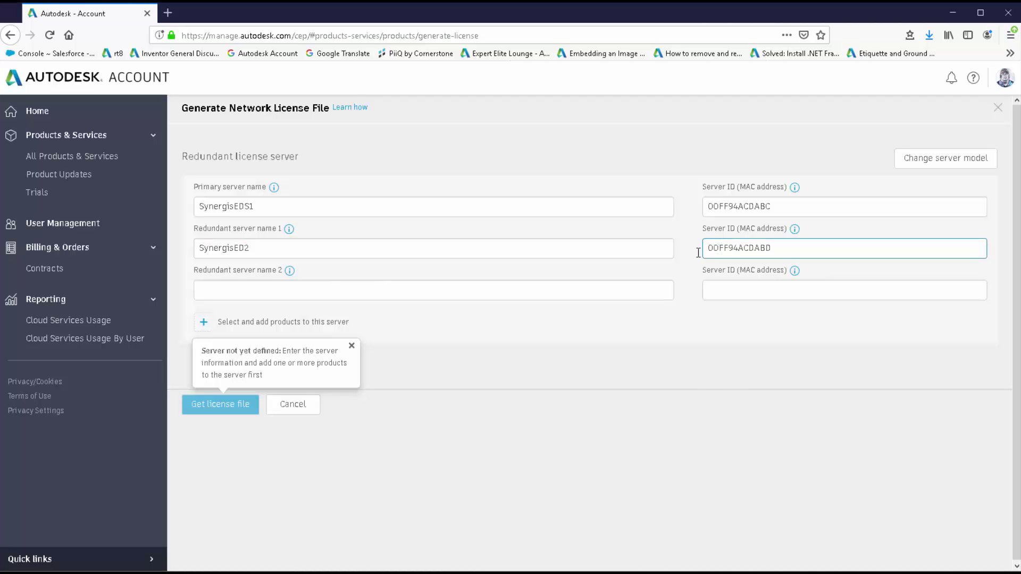
# Define redundant server 2 with name SynergisEDS3 and server ID 00FF94A1DABD.
pyautogui.click(373, 297)
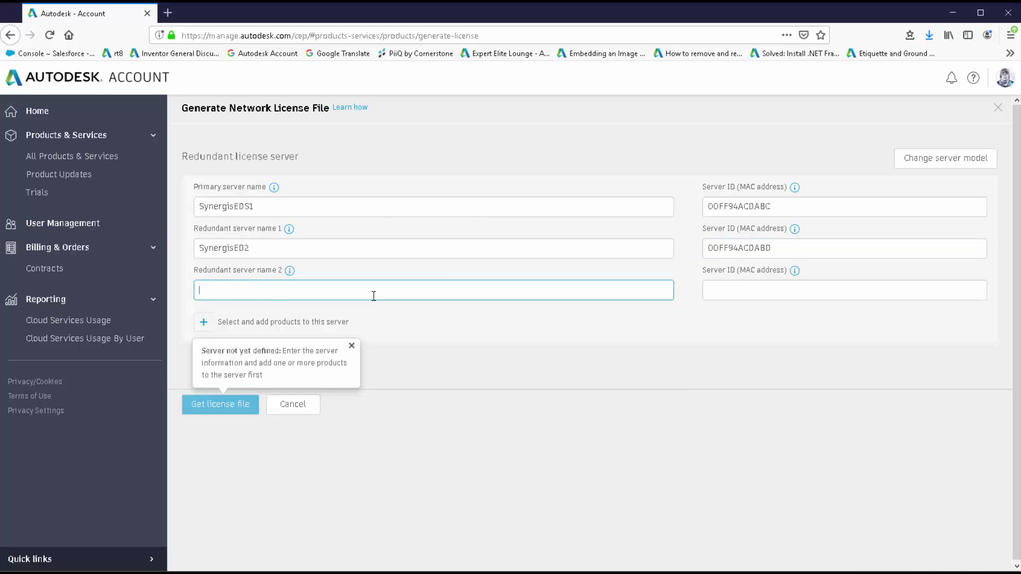
pyautogui.write('SynergisEDS3')
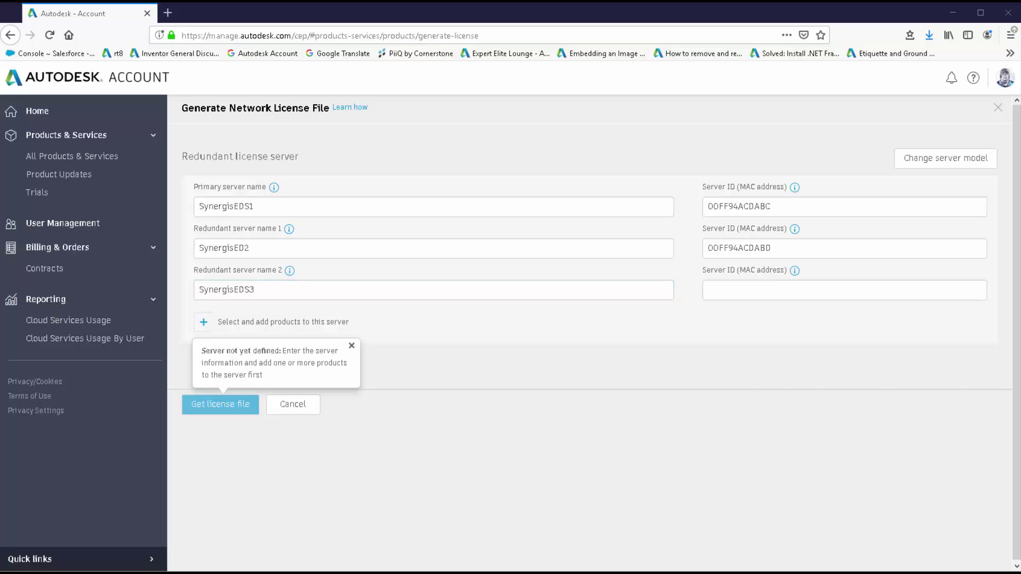
pyautogui.click(725, 287)
pyautogui.write('00FF94A1DABD')
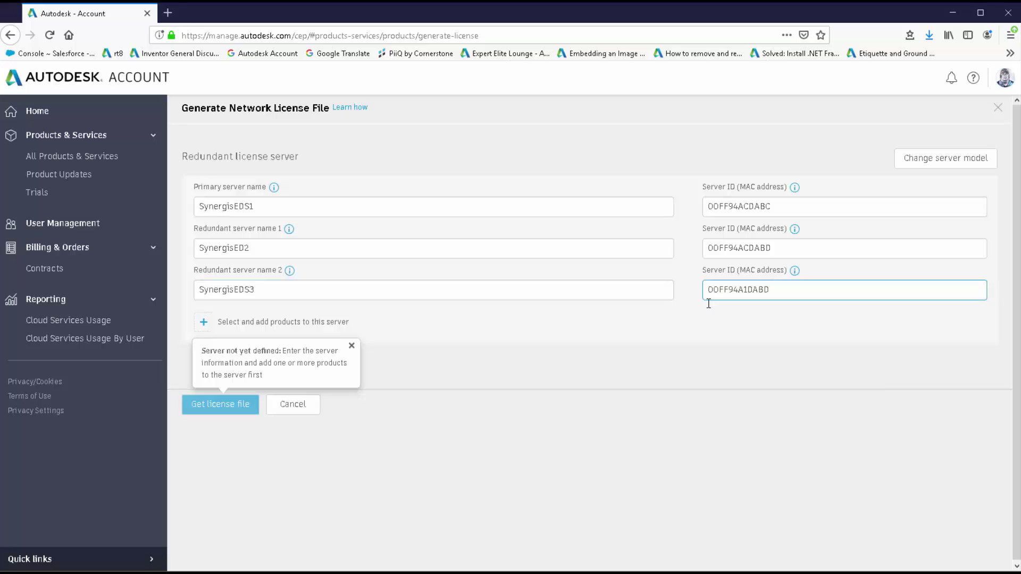
# Add all available products to the redundant license server.
pyautogui.click(203, 322)
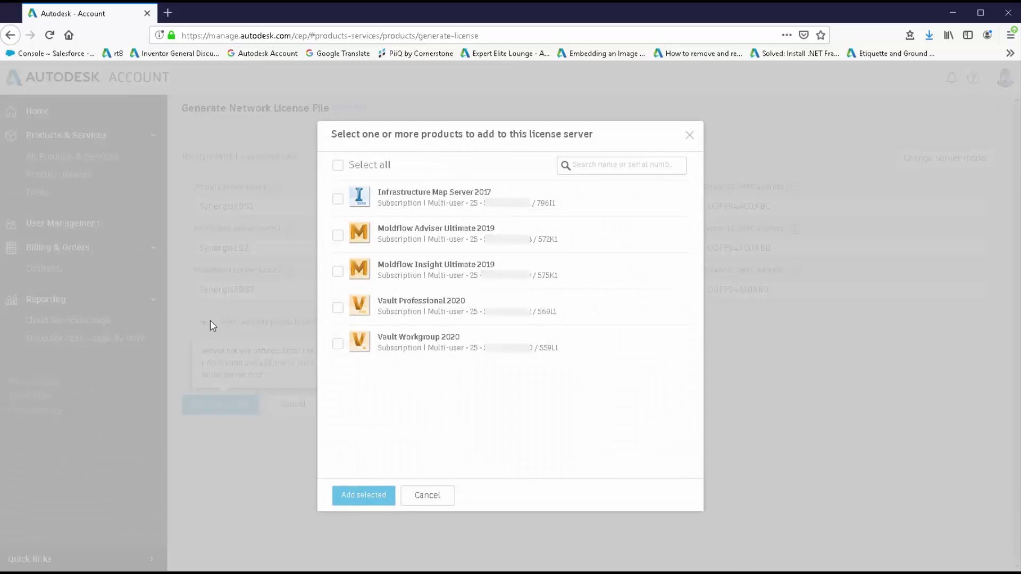
pyautogui.click(340, 170)
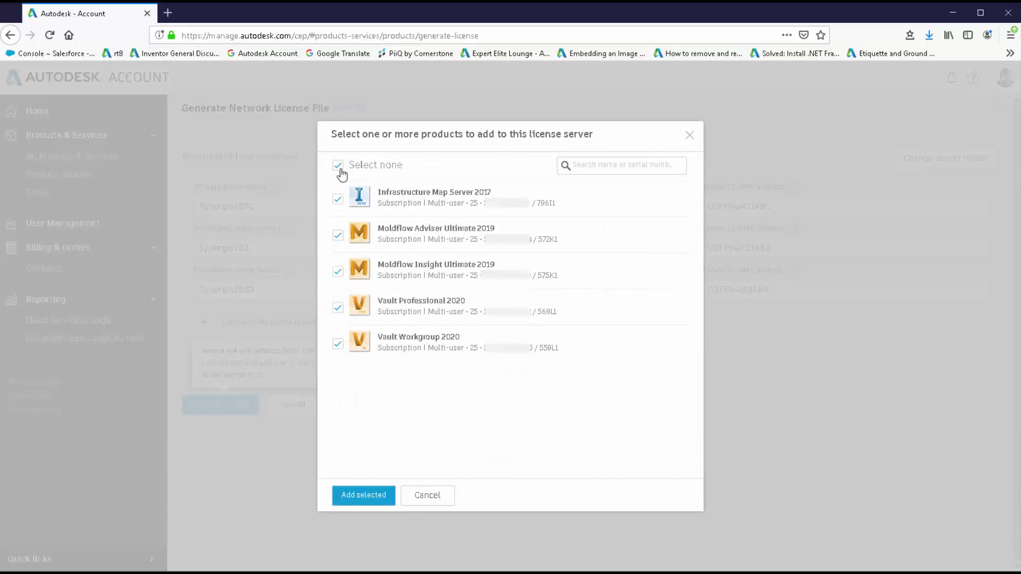
pyautogui.click(371, 494)
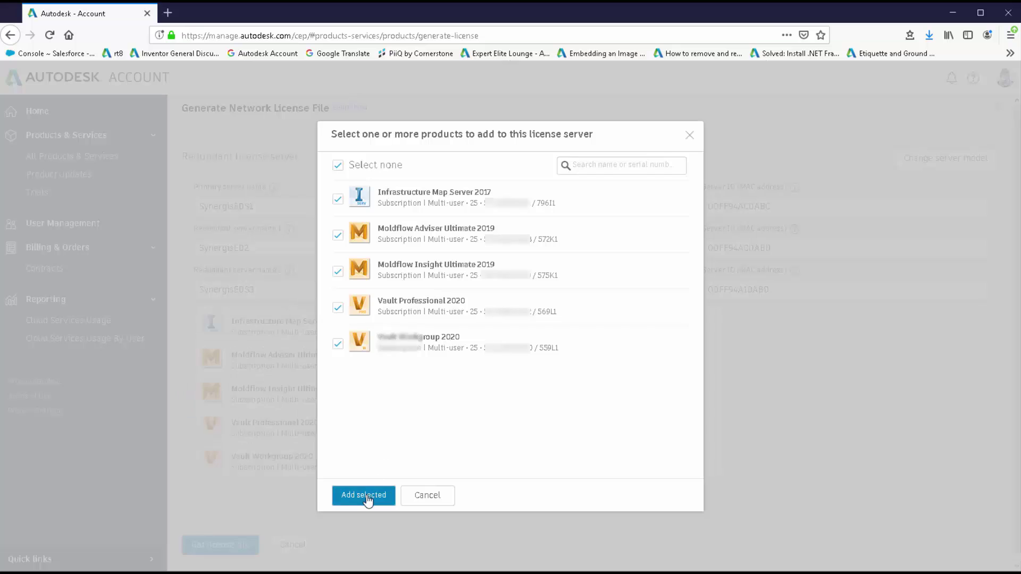
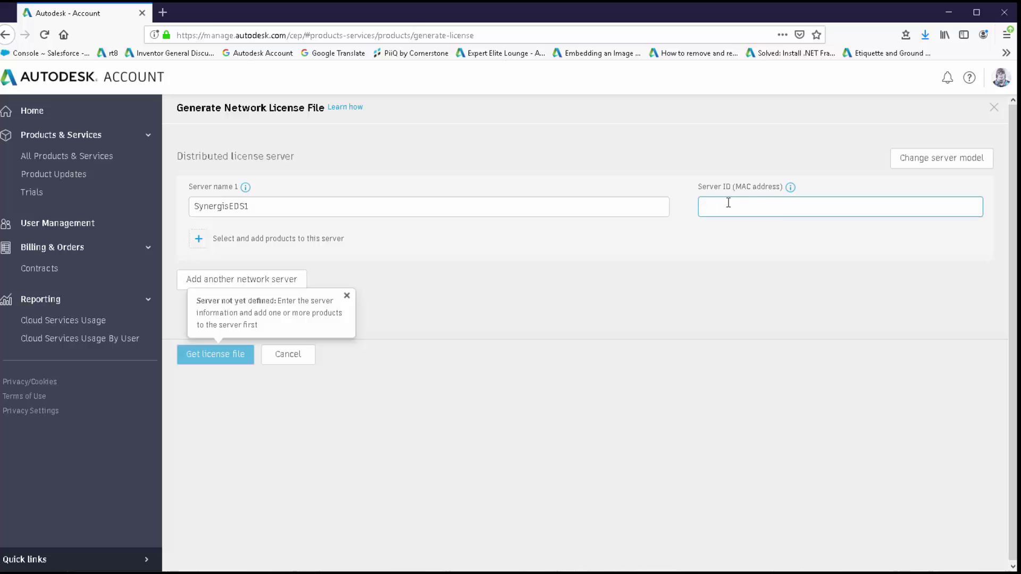
# Set the first distributed server's ID to 00FF94ACDABC and add Vault Professional 2020 to it with 5 seats.
pyautogui.write('00FF94ACDABC')
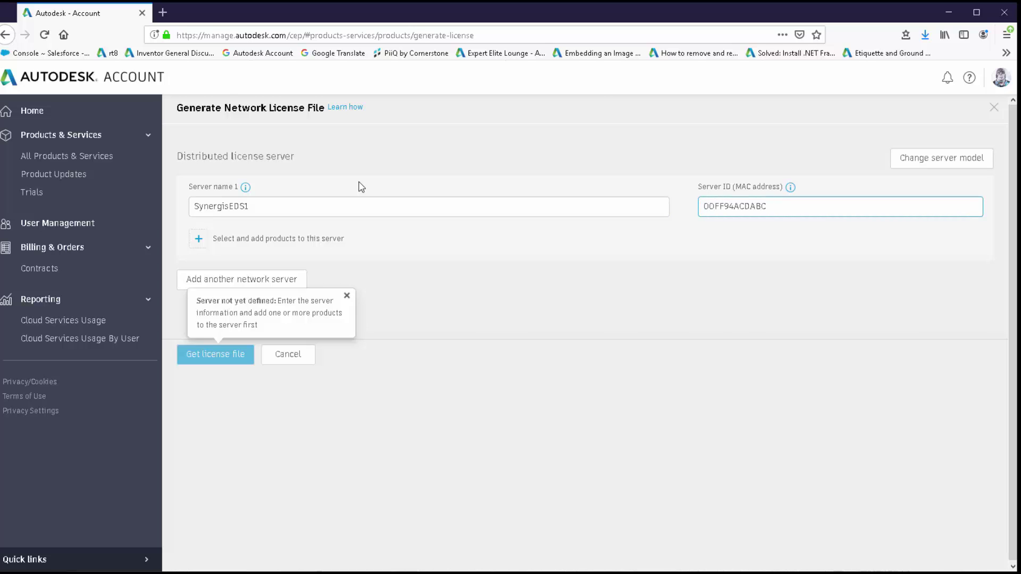
pyautogui.click(199, 242)
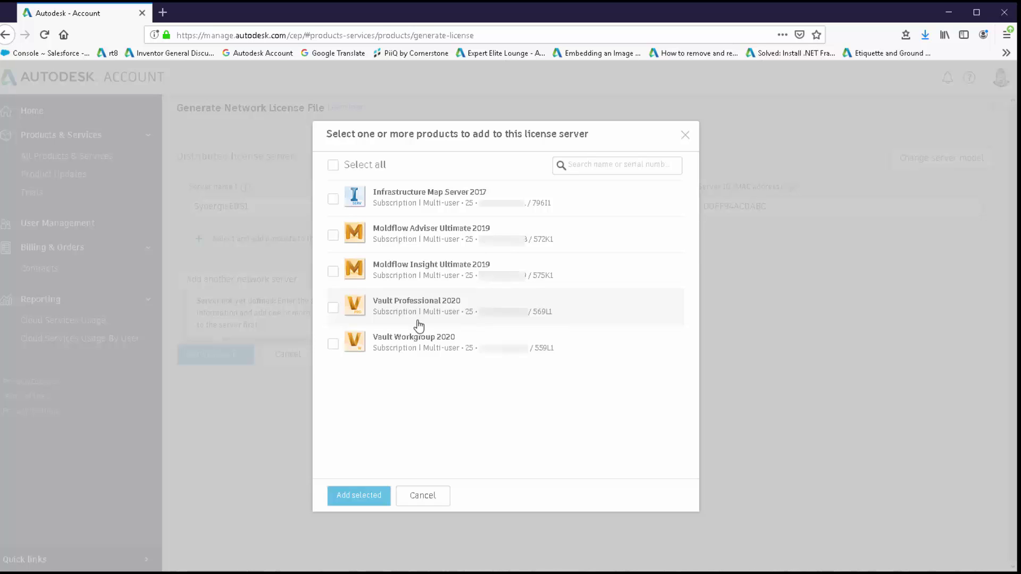
pyautogui.click(333, 309)
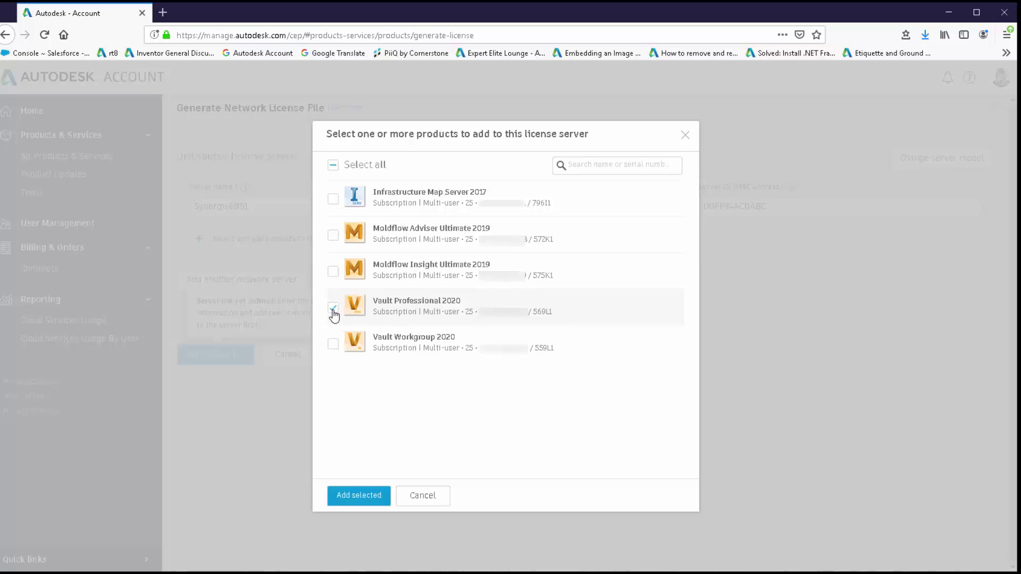
pyautogui.click(365, 497)
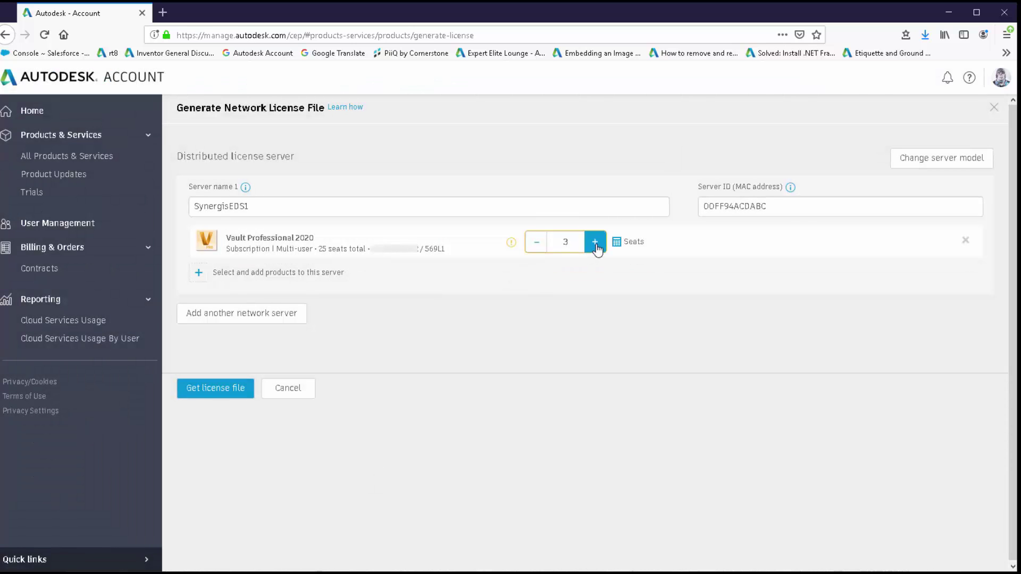
pyautogui.click(596, 245)
pyautogui.click(596, 245)
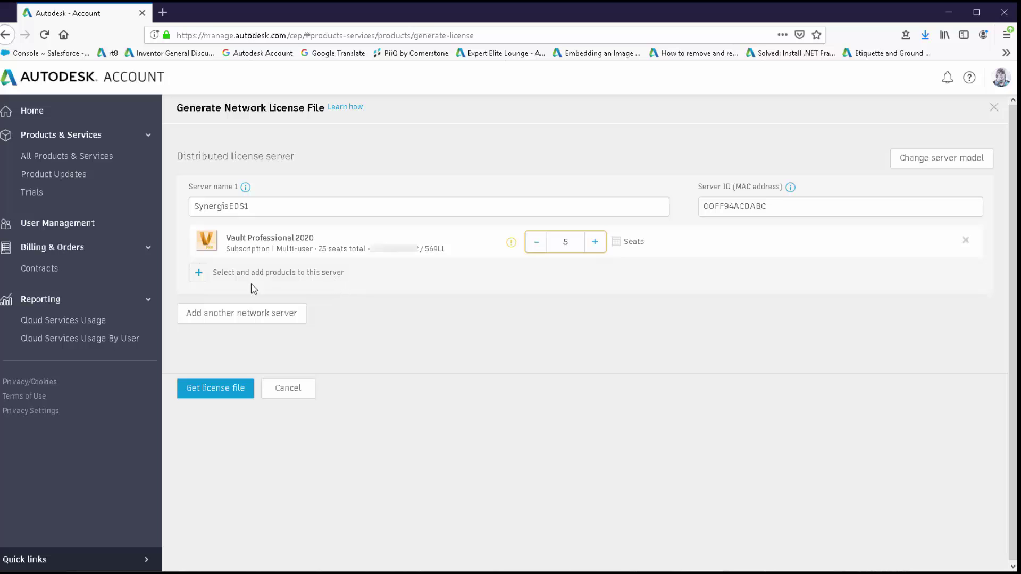
# Add a second distributed network server named SynergisEDS2 with server ID 00FF94ACDABD.
pyautogui.click(246, 318)
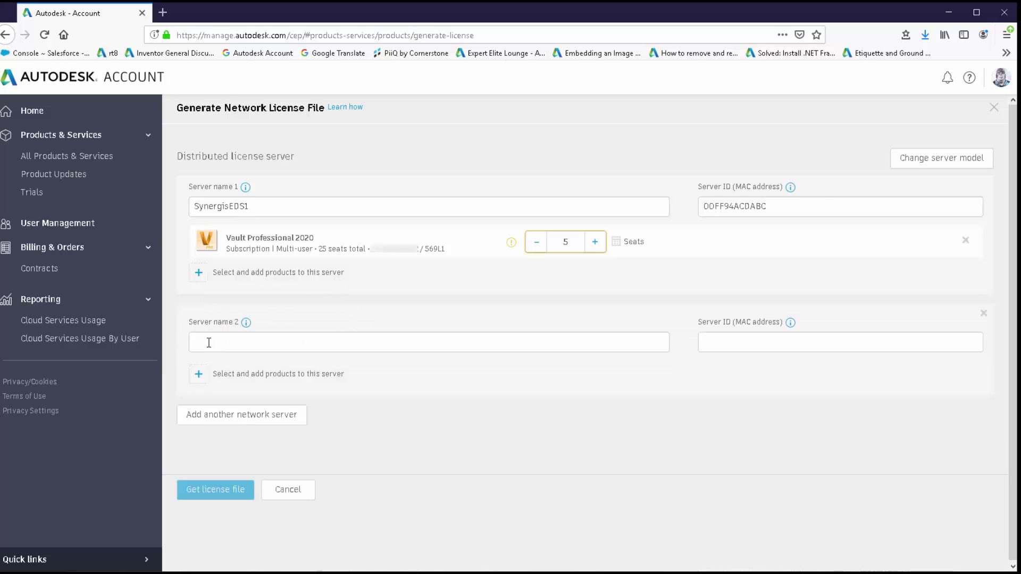
pyautogui.click(254, 338)
pyautogui.write('Synergi')
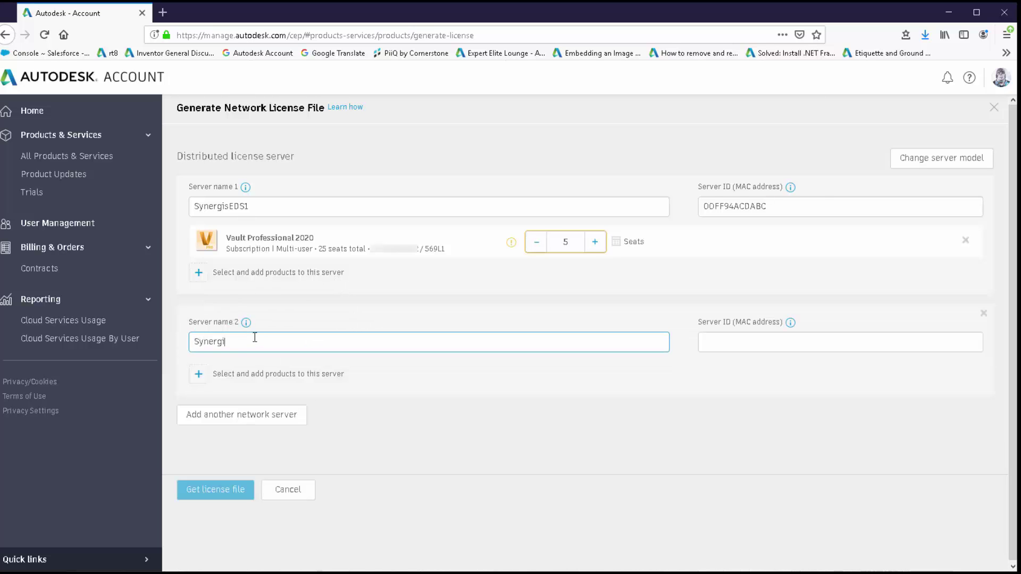
pyautogui.write('sEDS2')
pyautogui.hotkey('alt', 'Tab')
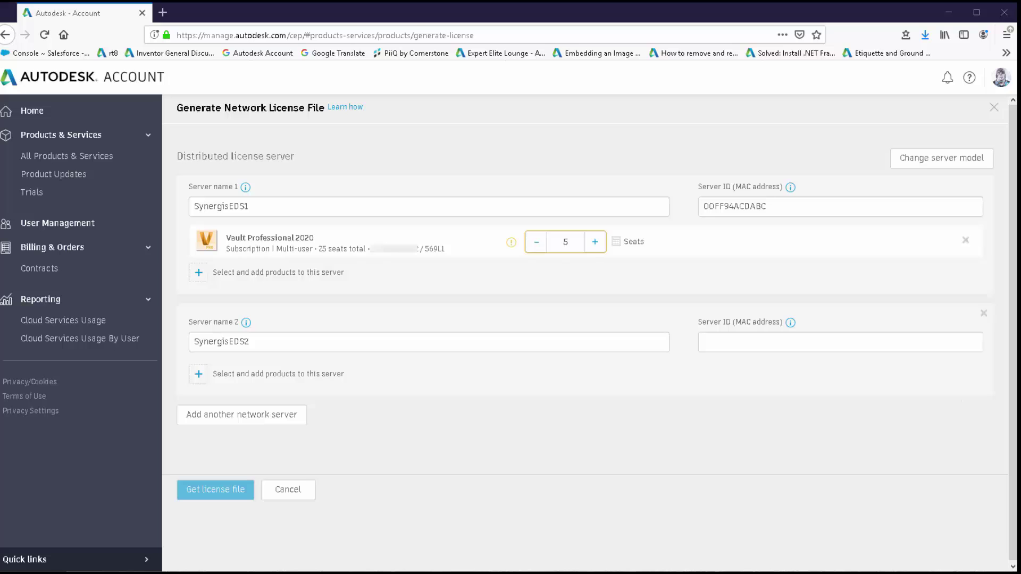
pyautogui.click(718, 345)
pyautogui.write('00FF94ACDABD')
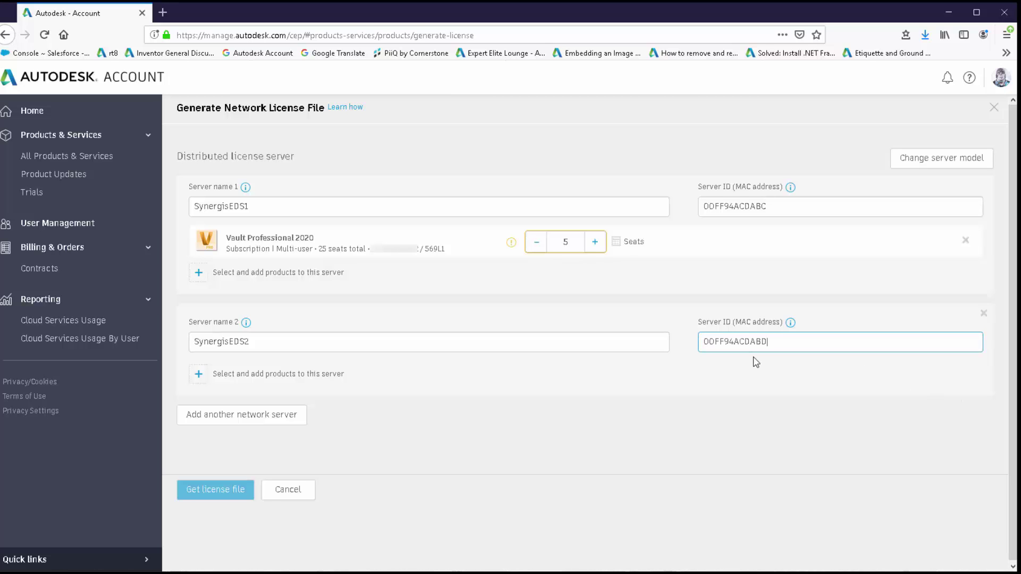
# Add Vault Professional 2020 to the second distributed server, SynergisEDS2, and assign it 21 seats.
pyautogui.click(198, 375)
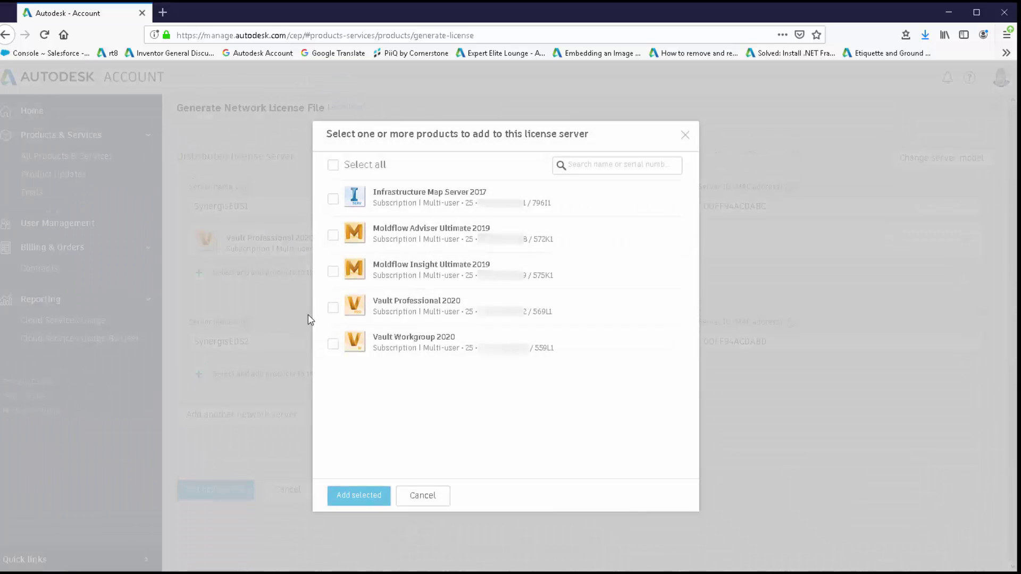
pyautogui.click(336, 310)
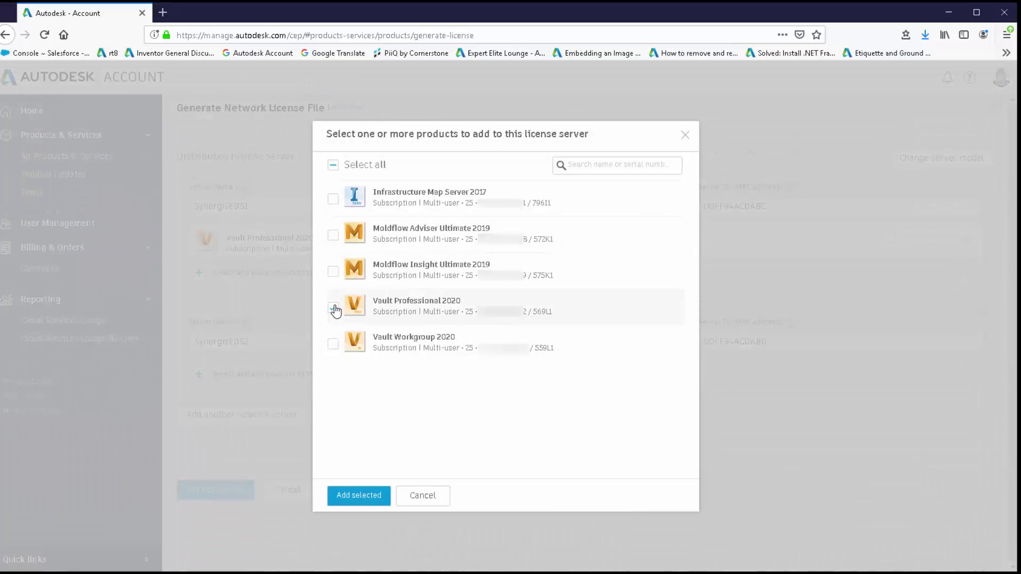
pyautogui.click(354, 498)
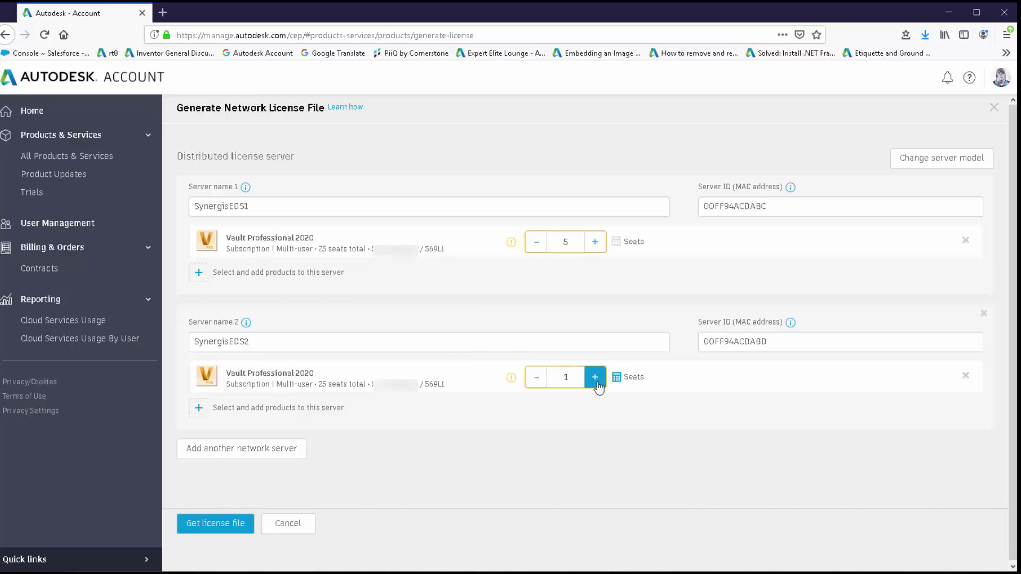
pyautogui.click(599, 383)
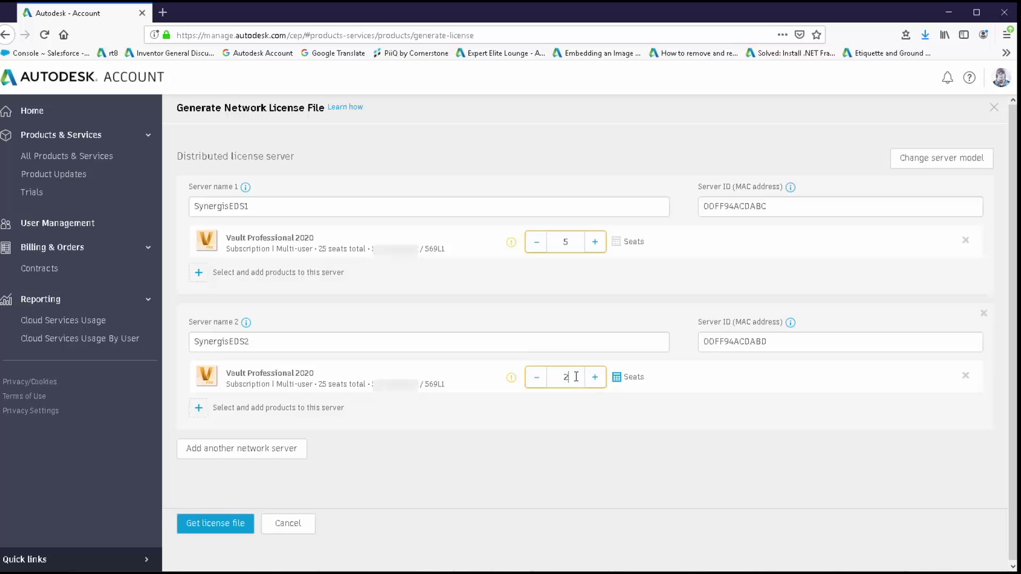
pyautogui.moveTo(579, 377); pyautogui.dragTo(534, 375)
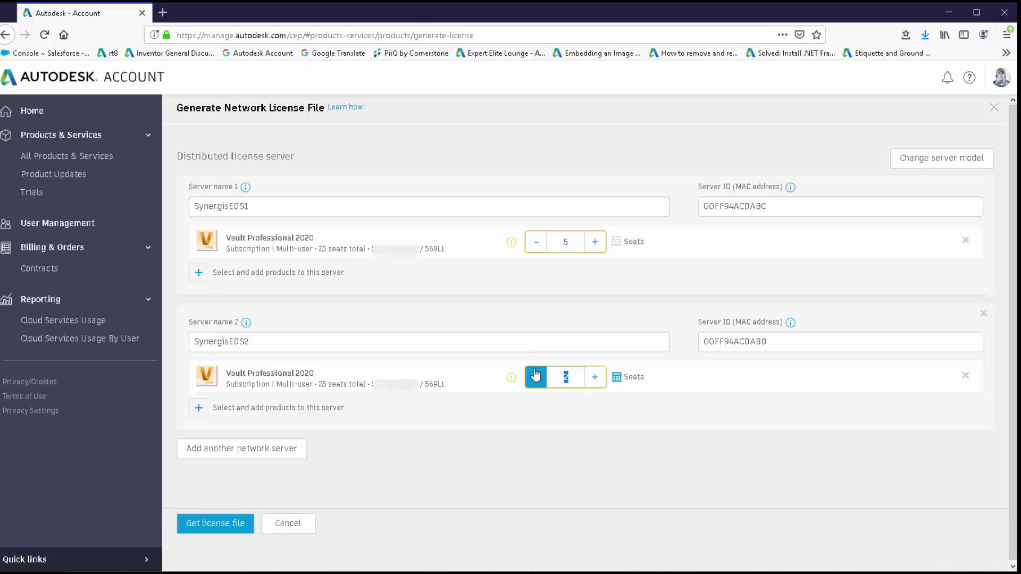
pyautogui.write('21')
pyautogui.click(554, 410)
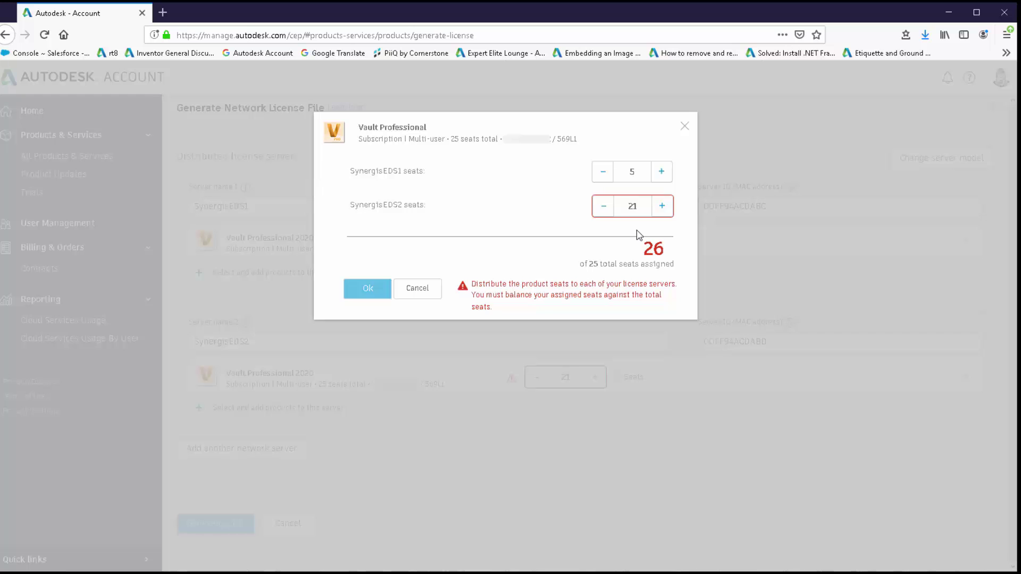
# Reduce the SynergisEDS2 seats for Vault Professional to 20, accept the seat distribution and request the license file.
pyautogui.click(602, 207)
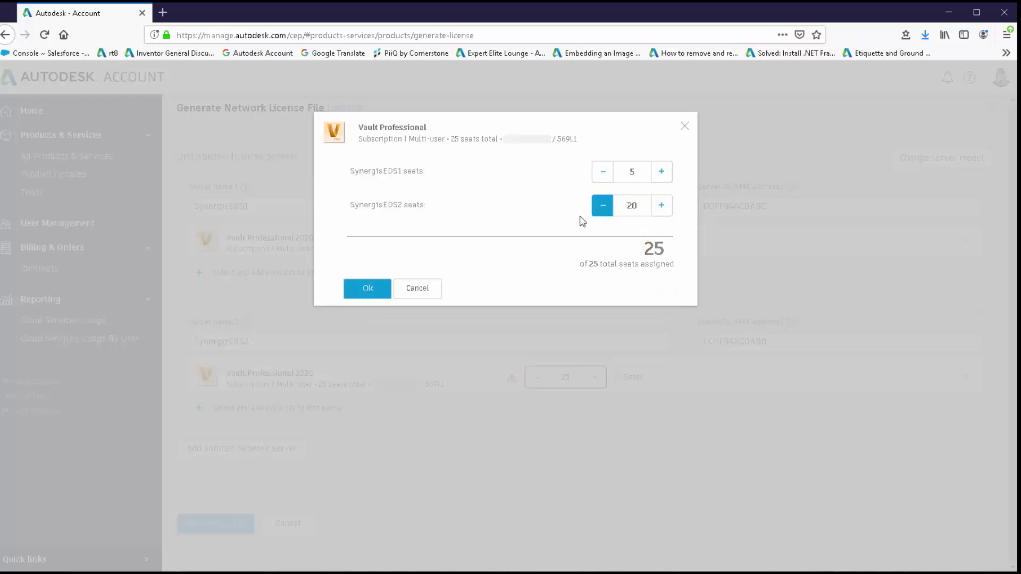
pyautogui.click(367, 290)
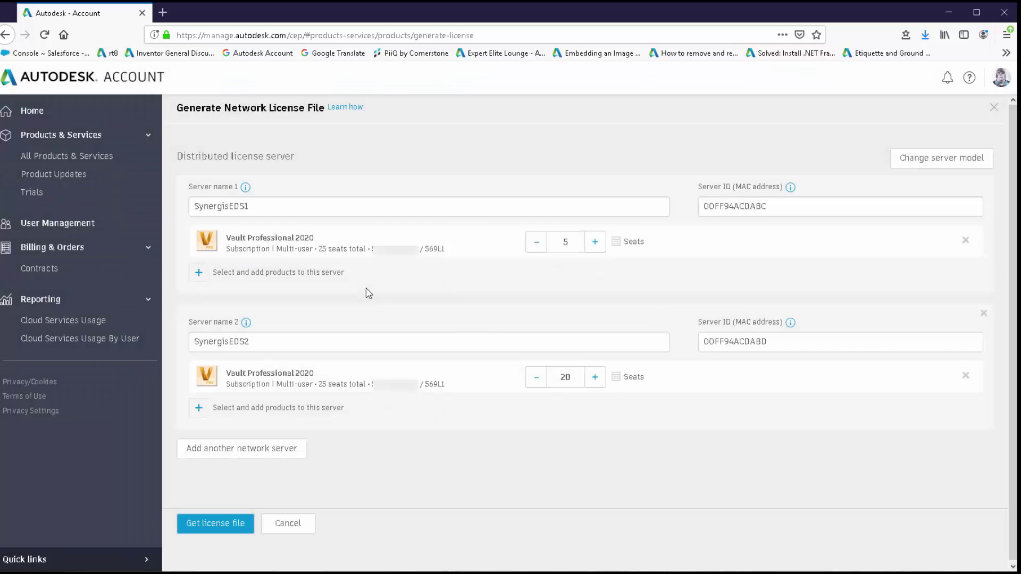
pyautogui.click(213, 526)
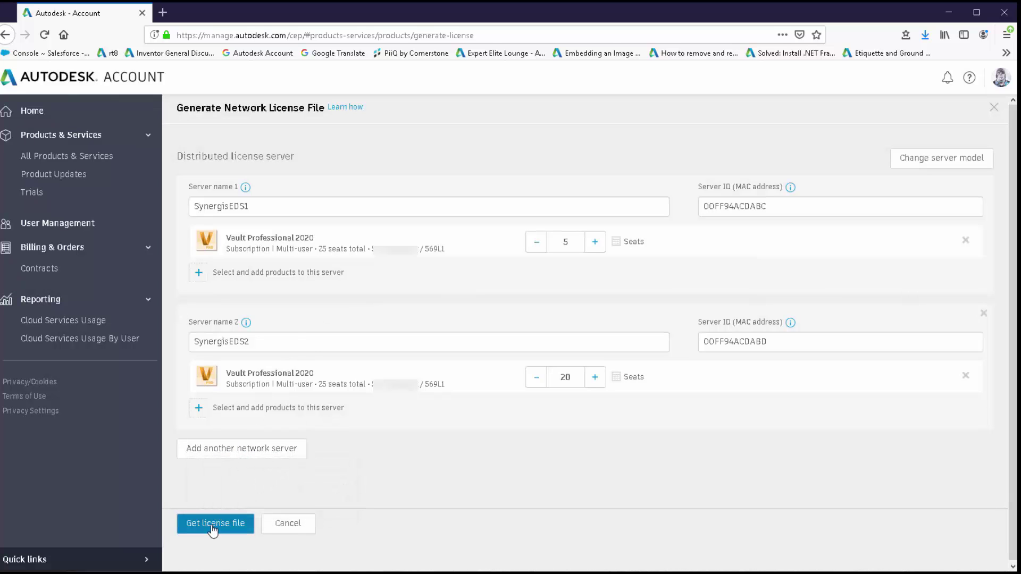